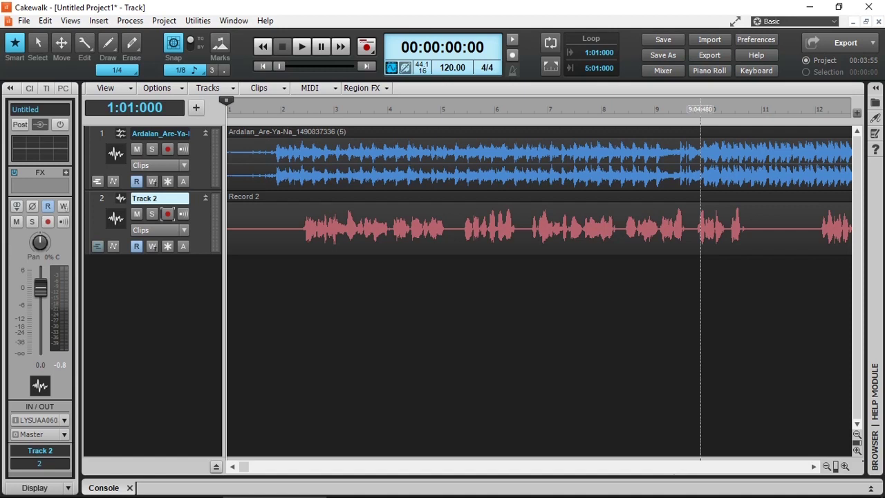
Select both clips and open Console View, enlarged to show each strip's pan and faders.
click(353, 133)
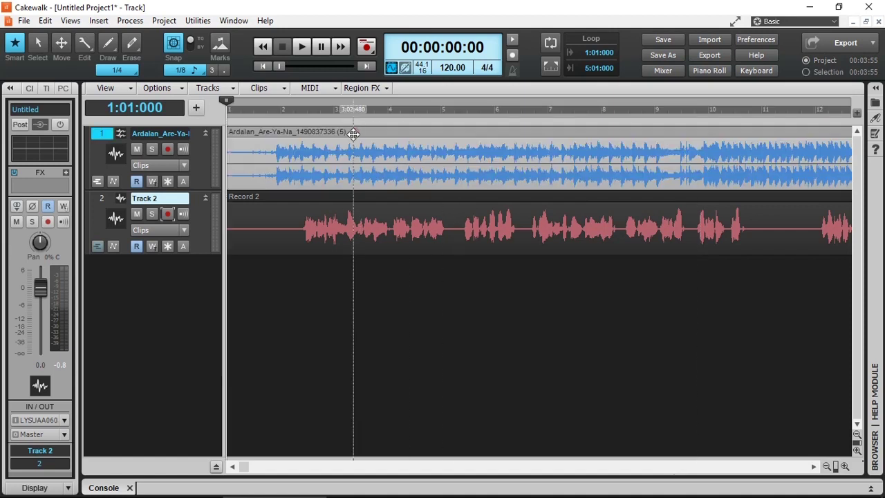
click(343, 197)
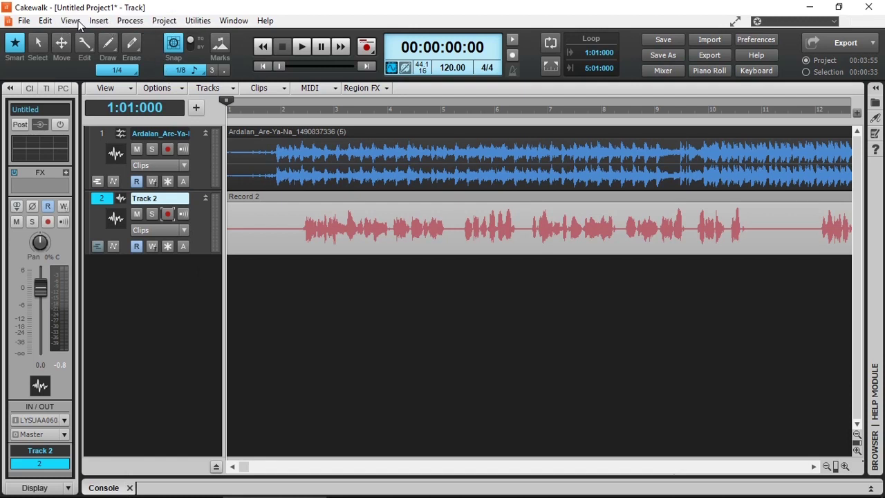
click(70, 21)
click(90, 100)
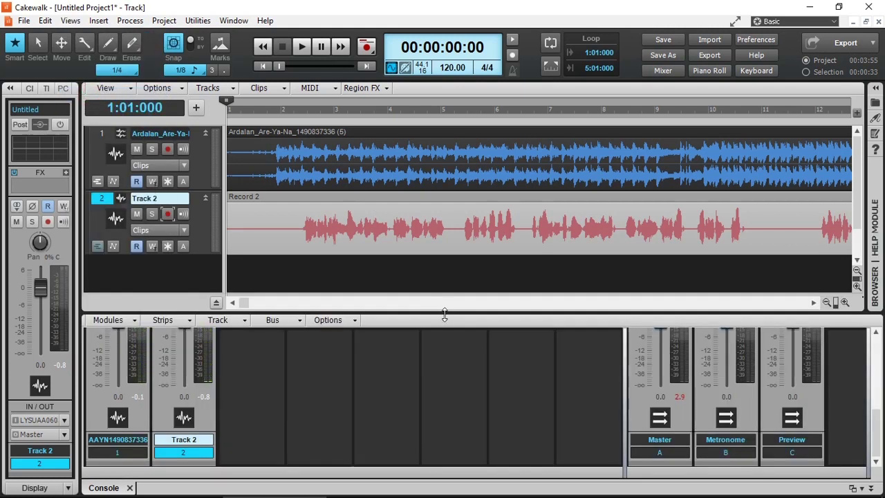
drag(445, 312, 453, 267)
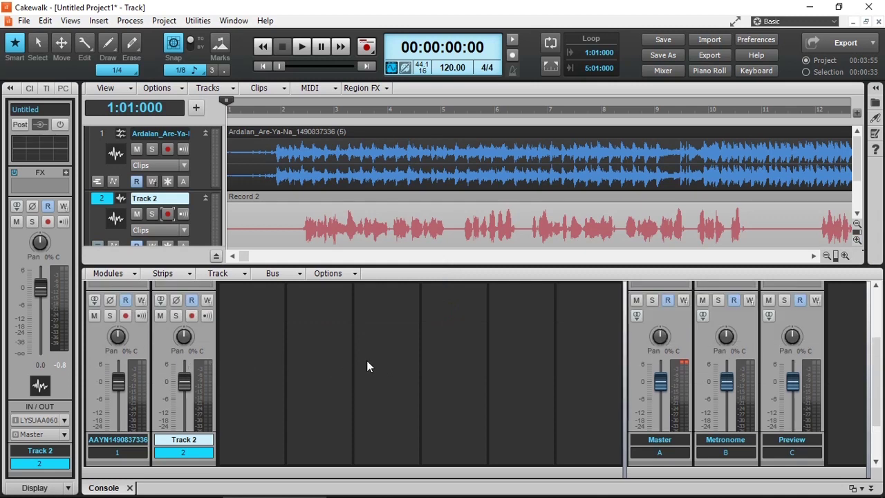
Play the project, pull the Master fader down to -2.9 dB, then stop playback.
click(303, 48)
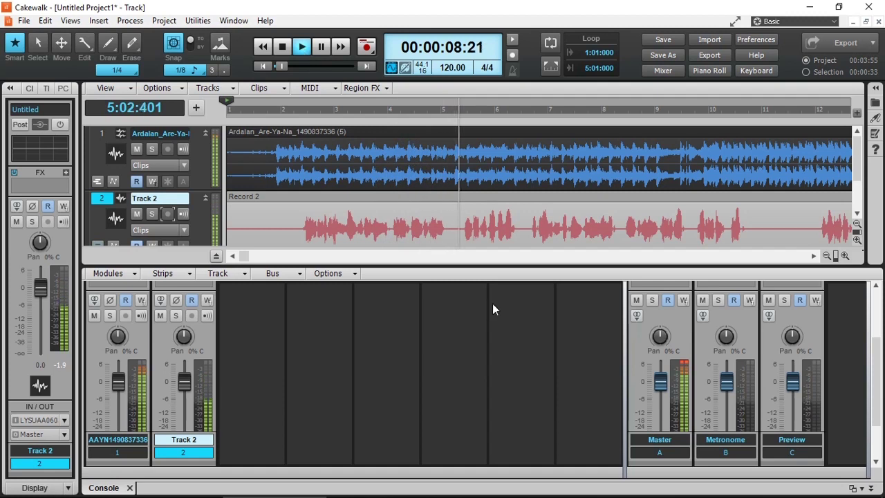
click(660, 388)
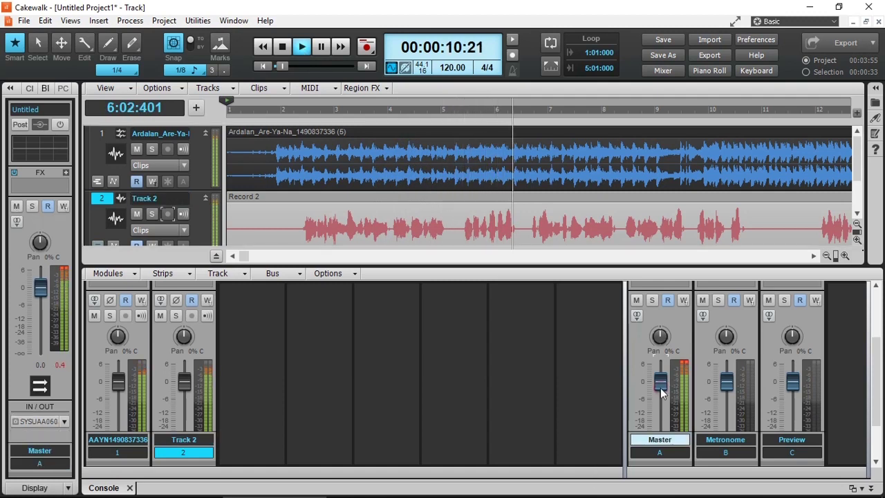
drag(661, 388, 662, 392)
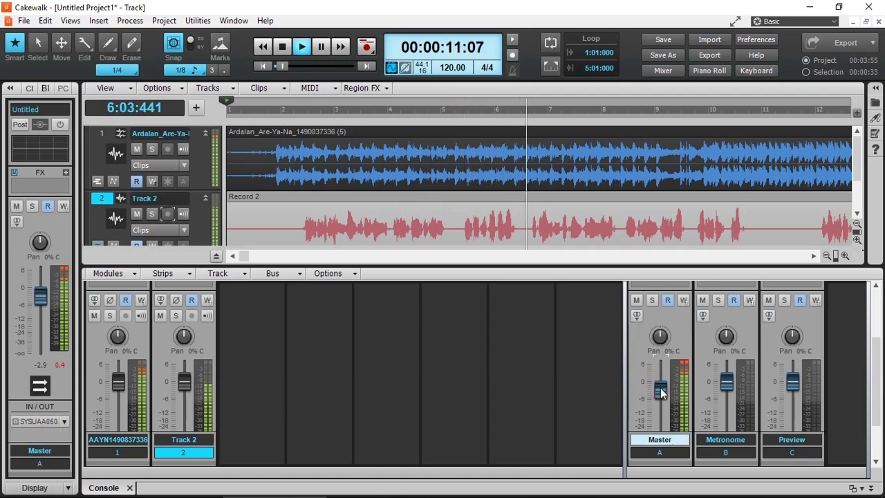
click(283, 47)
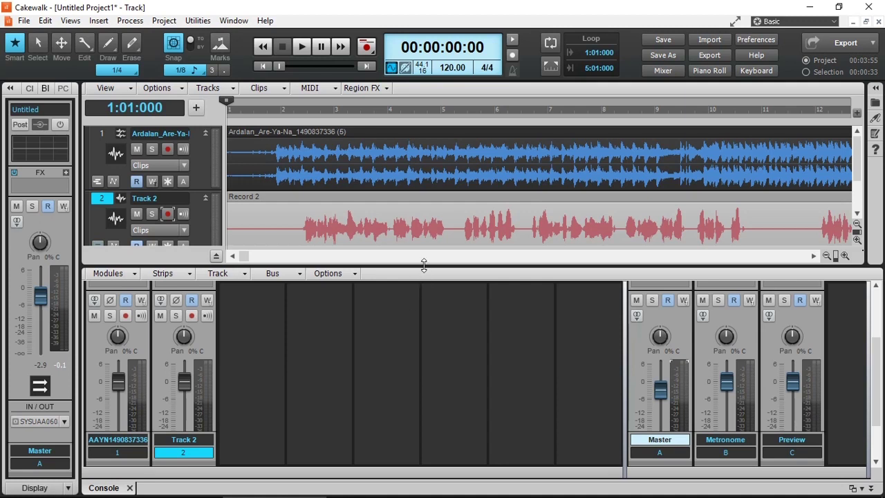
Shrink the Console and drag Sonitus Compressor from Audio FX > Dynamics onto track 1.
drag(424, 265, 417, 313)
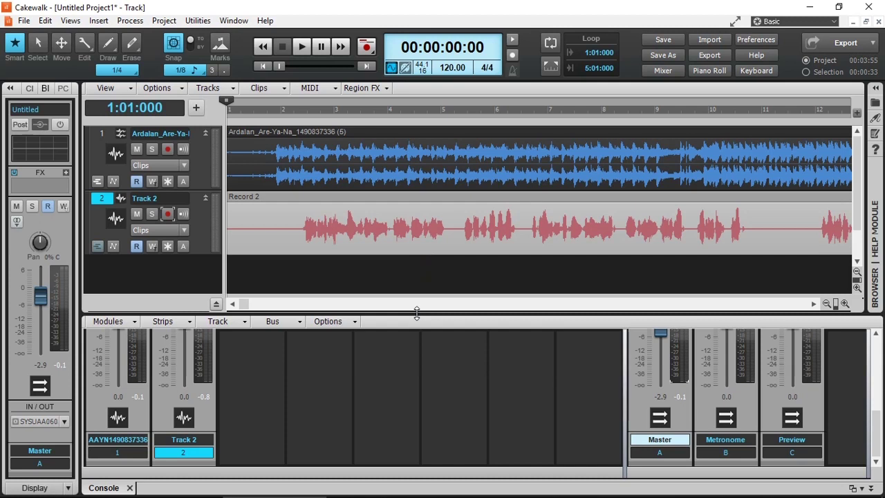
click(876, 103)
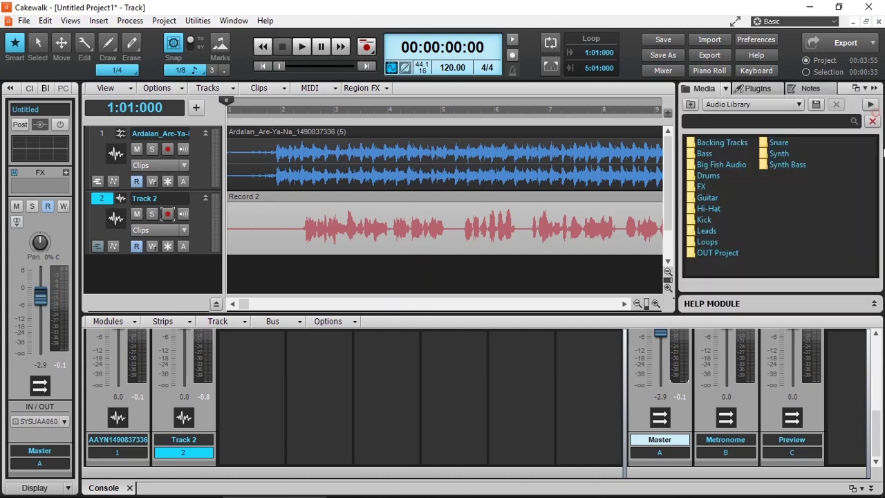
click(758, 88)
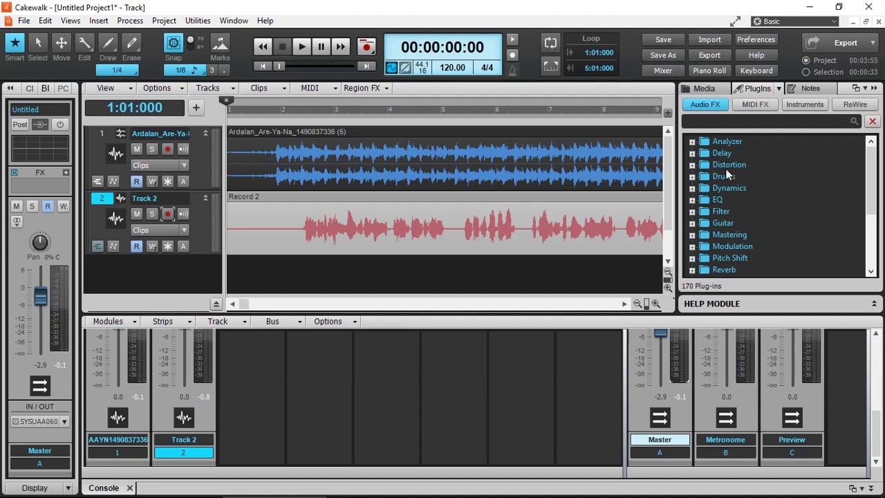
click(692, 188)
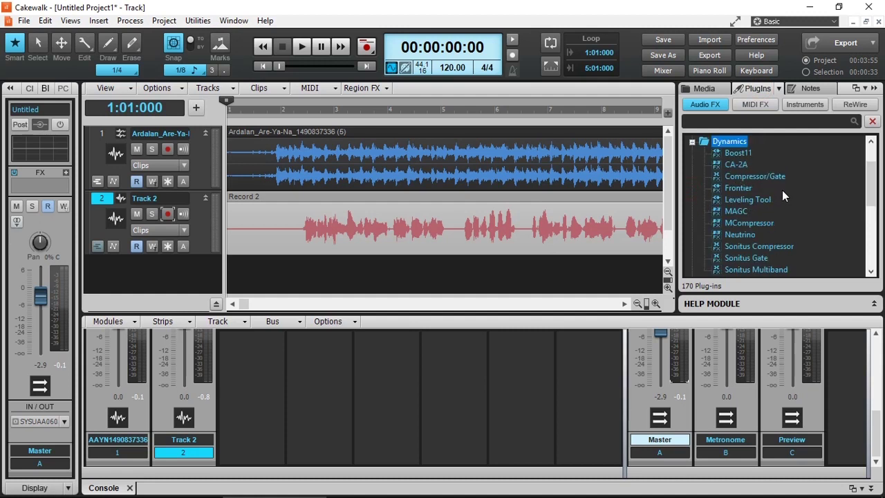
scroll(786, 220, down, 1)
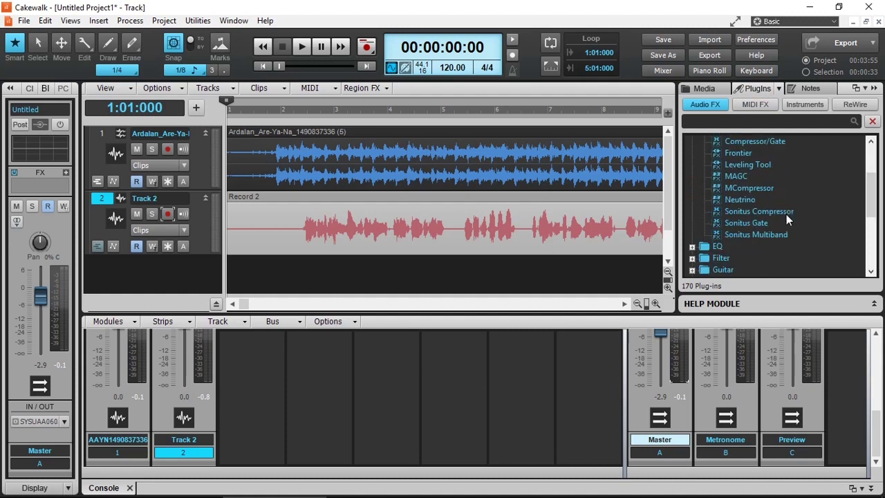
click(761, 212)
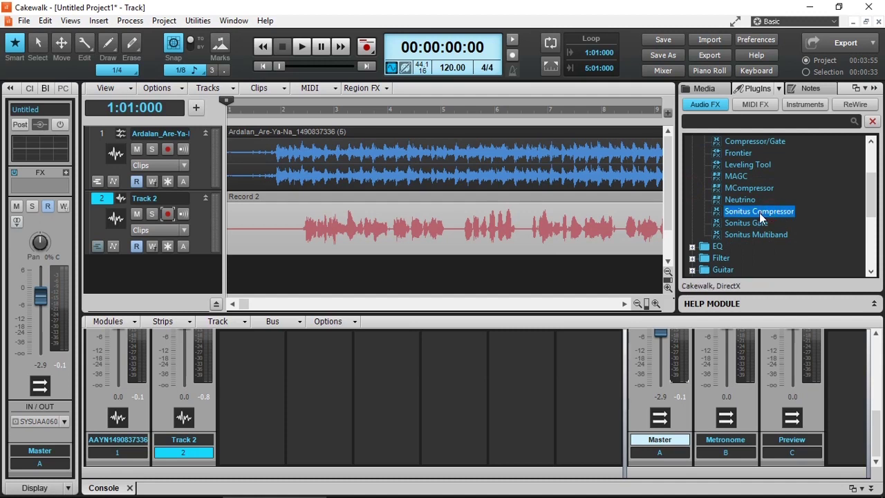
drag(759, 212, 200, 159)
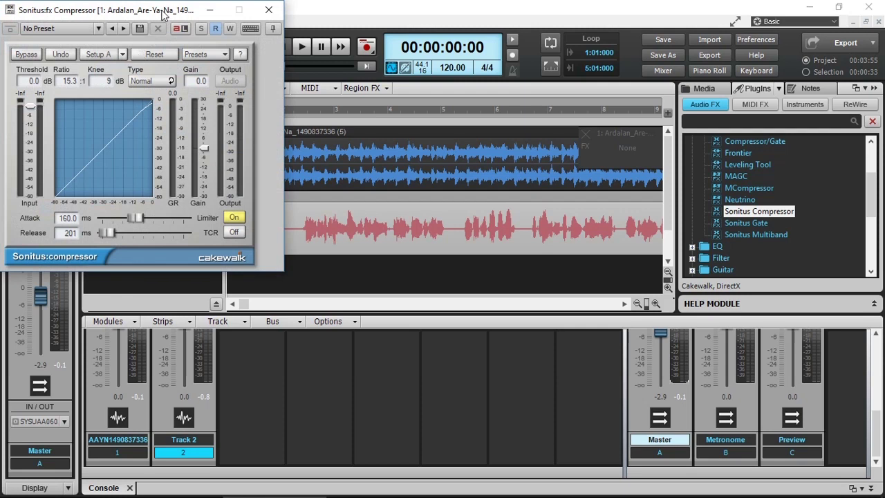
During playback, lower the Sonitus Compressor threshold to -18.4 dB, hide the Browser, then stop.
drag(142, 14, 533, 24)
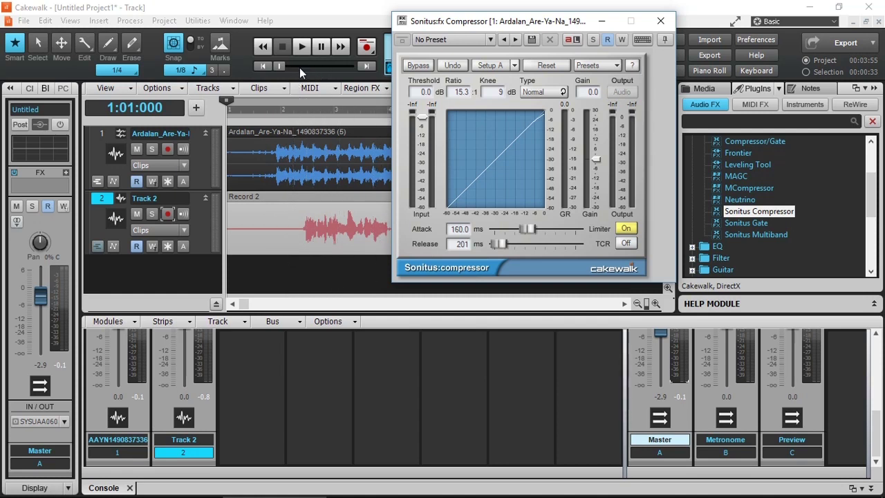
click(302, 48)
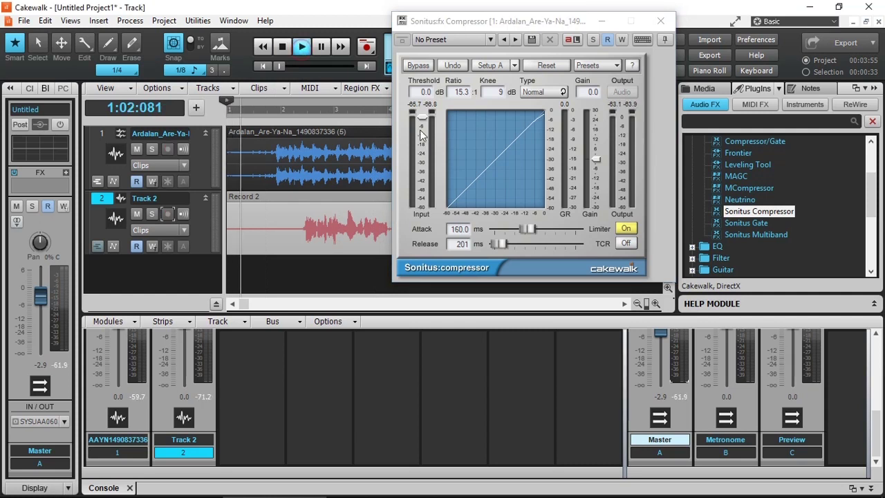
drag(423, 126, 418, 218)
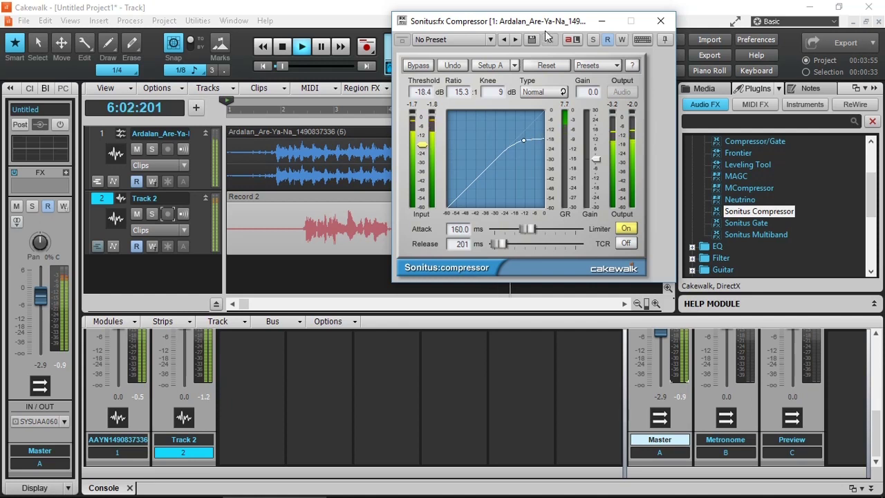
drag(564, 26, 272, 27)
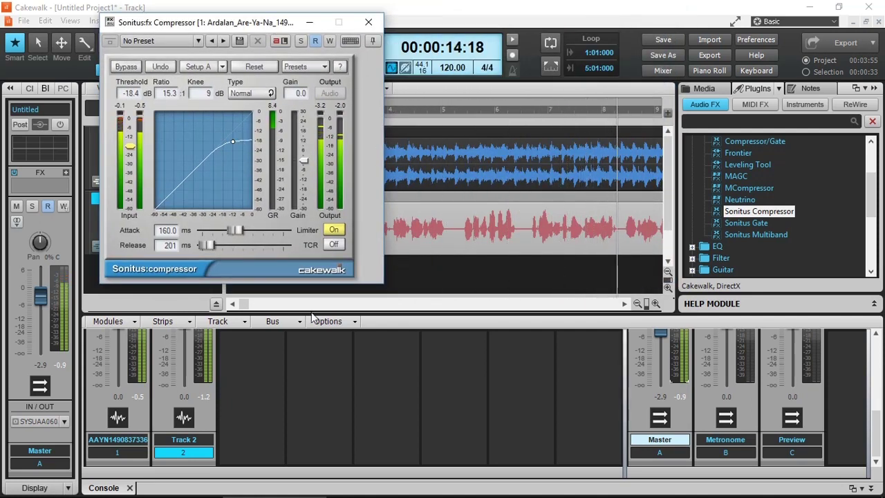
click(875, 88)
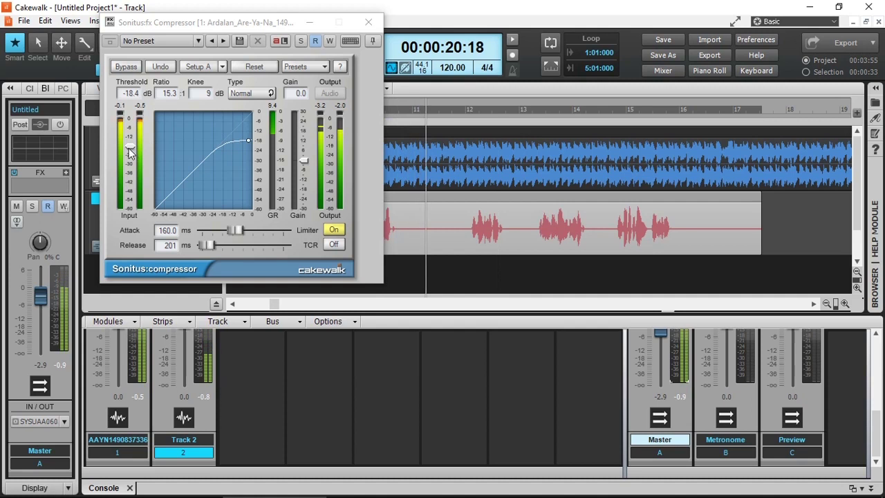
key(space)
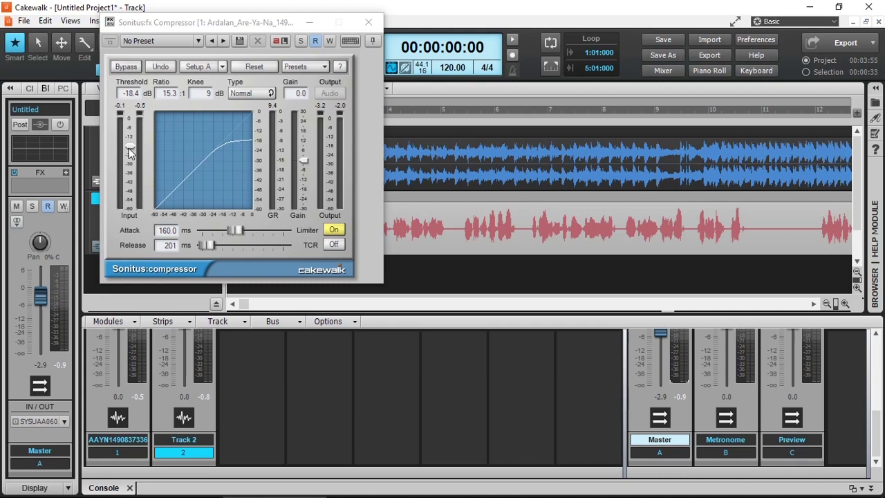
Move the compressor window right and enlarge the Console to show pan and faders.
drag(267, 21, 638, 25)
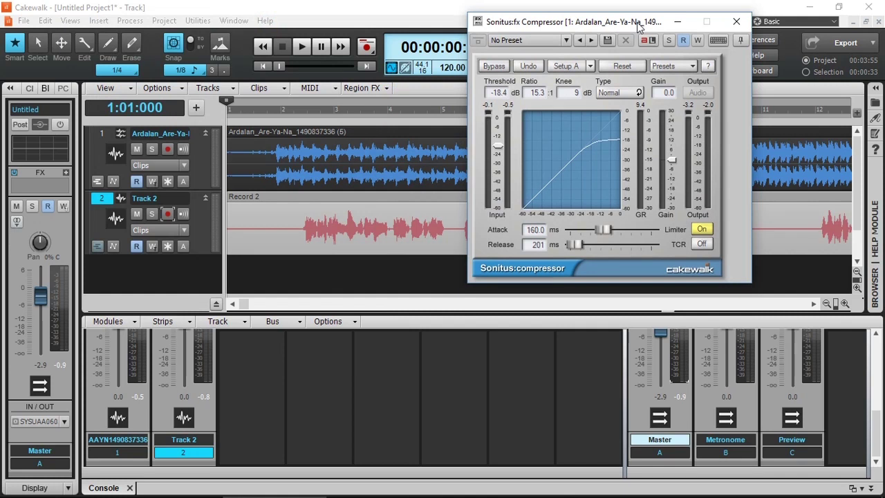
drag(443, 313, 443, 310)
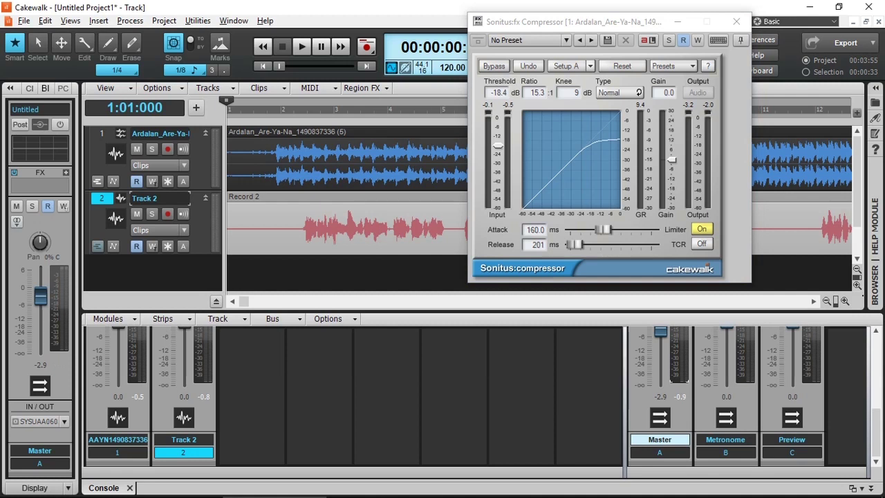
drag(254, 313, 254, 251)
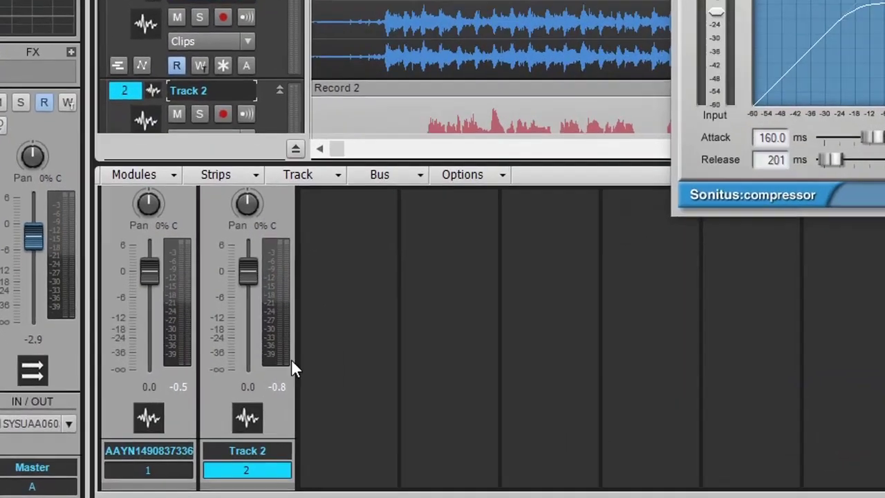
Add the Sends section to the mixer strips and turn on Track 2's ProChannel.
scroll(350, 296, up, 3)
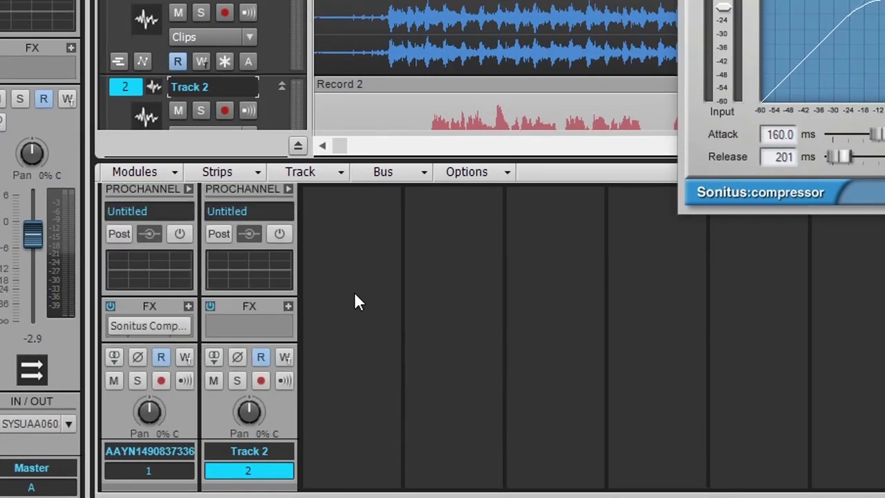
mouse_move(245, 272)
scroll(335, 261, down, 3)
scroll(335, 271, down, 2)
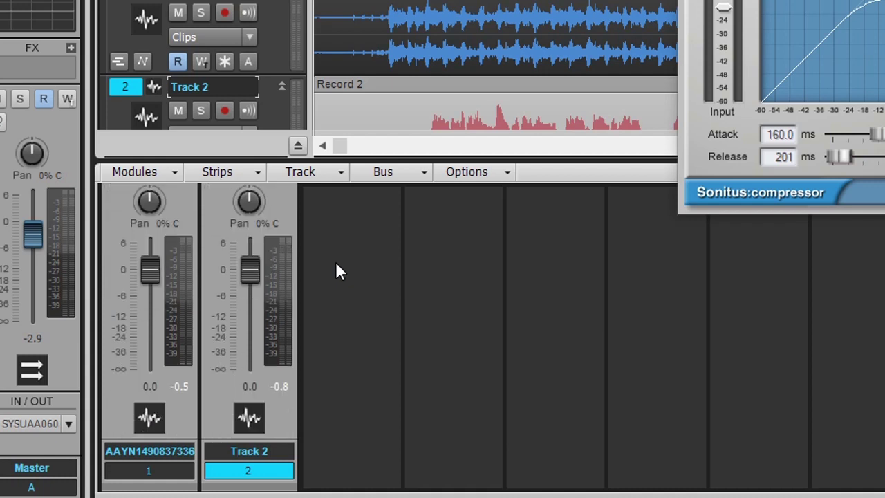
scroll(336, 270, up, 5)
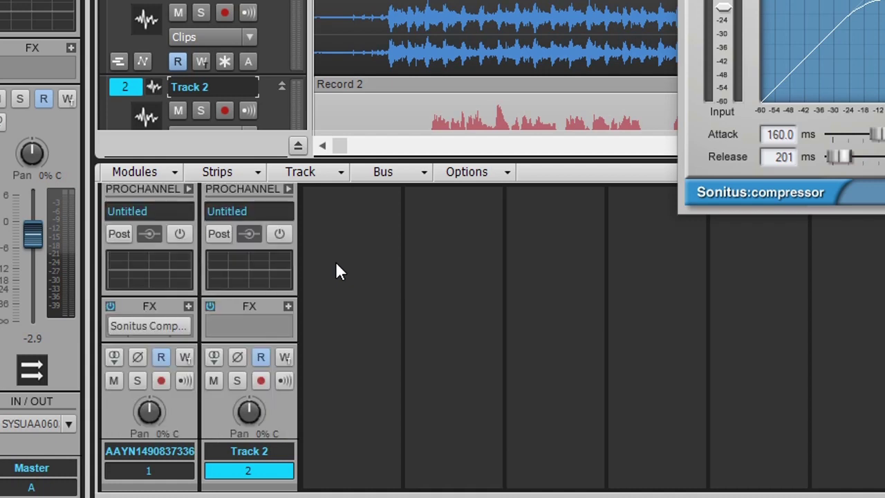
scroll(350, 344, down, 3)
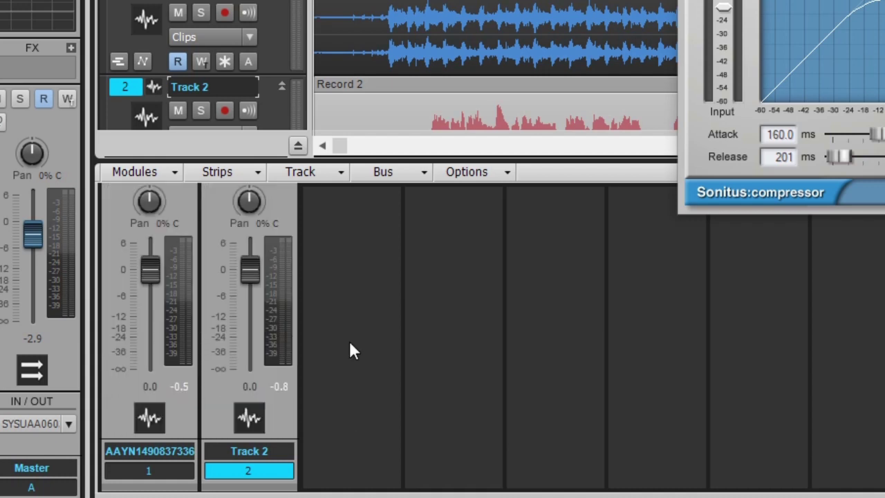
click(172, 173)
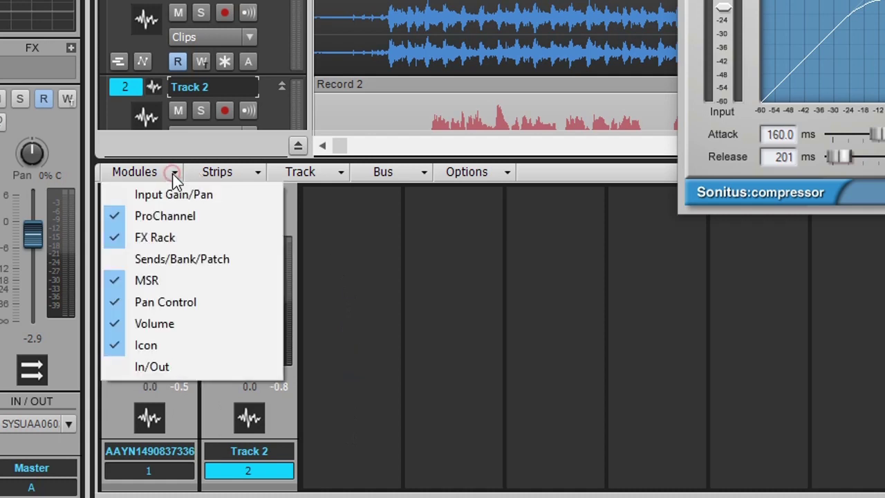
click(158, 260)
scroll(377, 315, up, 3)
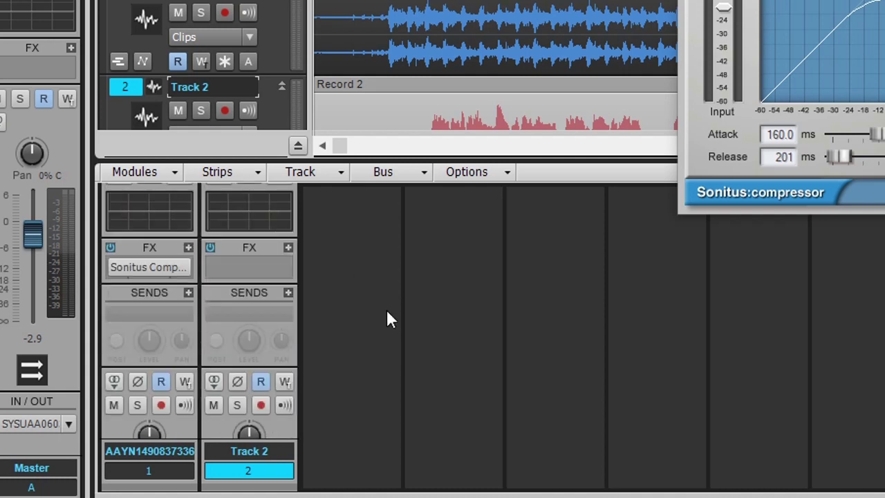
scroll(385, 309, up, 2)
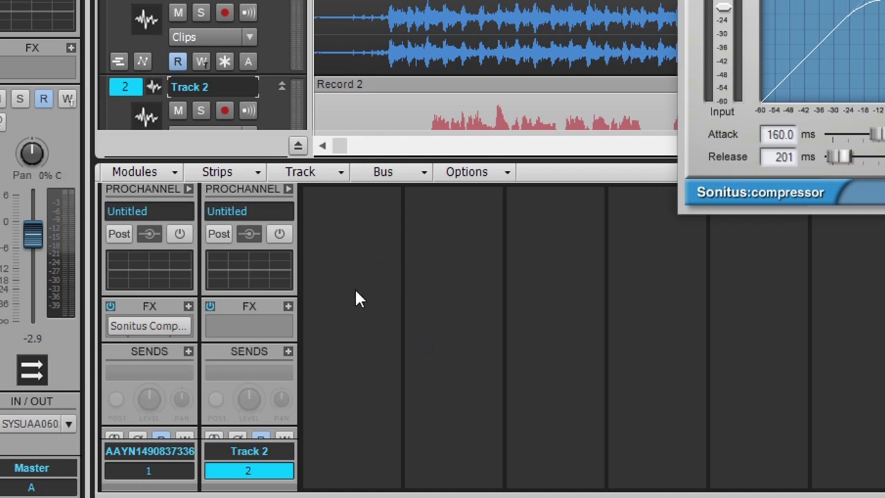
click(280, 239)
Uncheck ProChannel and Icon in the Console's Modules menu, then select Track 2.
click(173, 173)
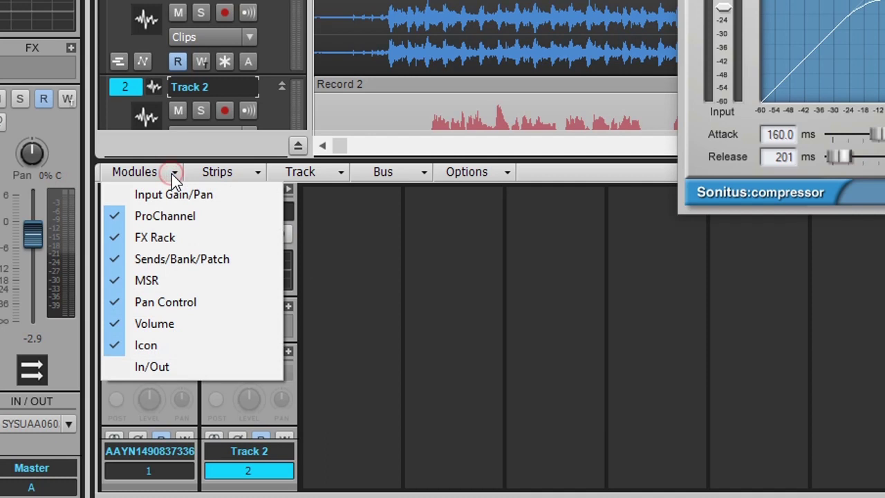
click(157, 223)
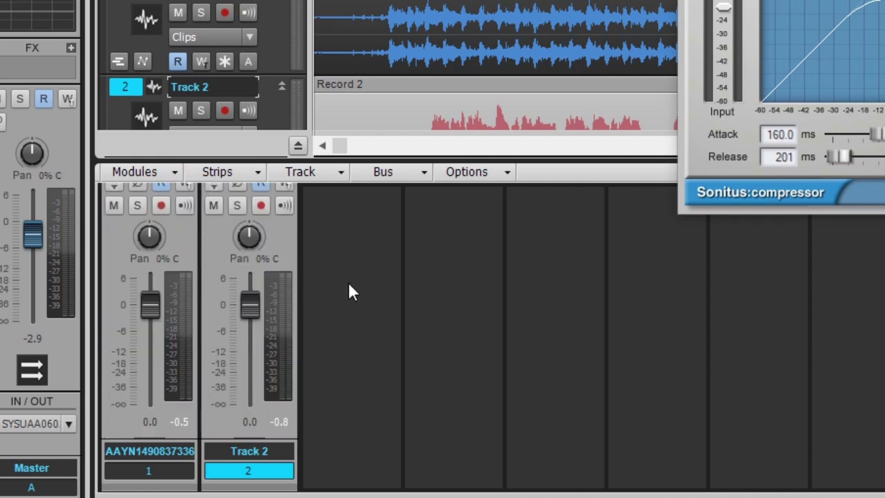
click(175, 173)
click(153, 348)
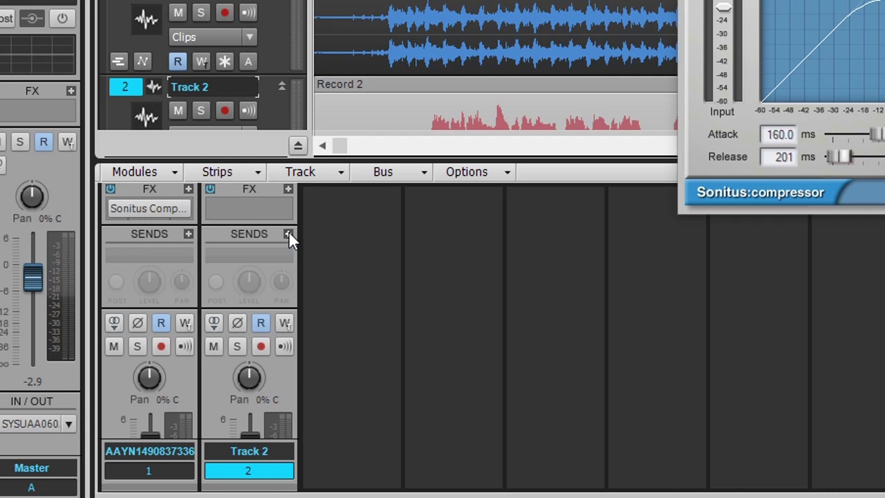
click(276, 373)
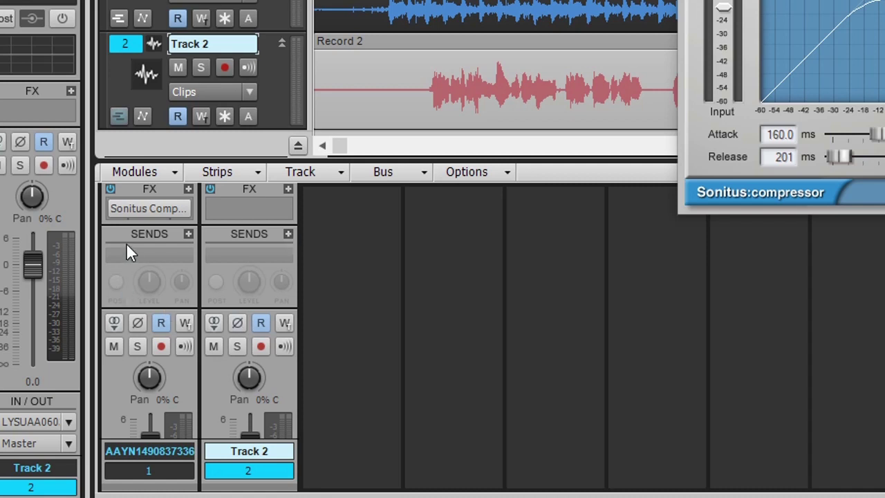
Add a Track 2 send to Sonitus:fx Compressor (Side Input).
click(289, 234)
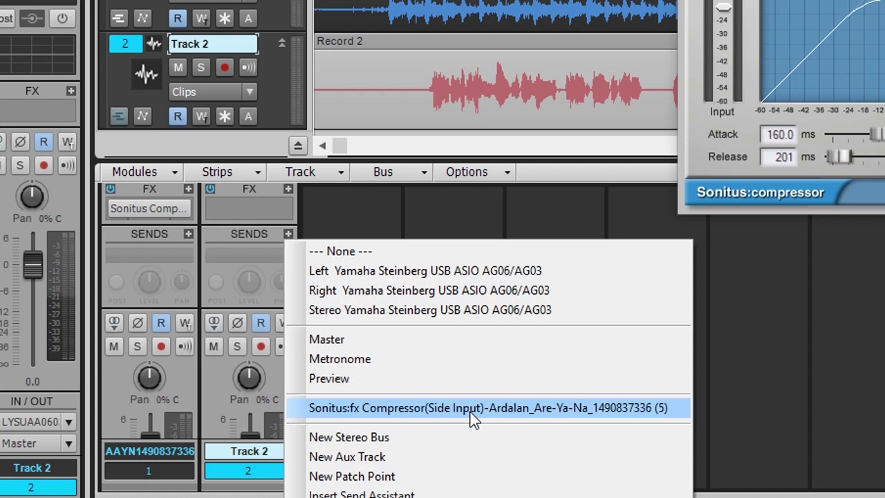
click(473, 412)
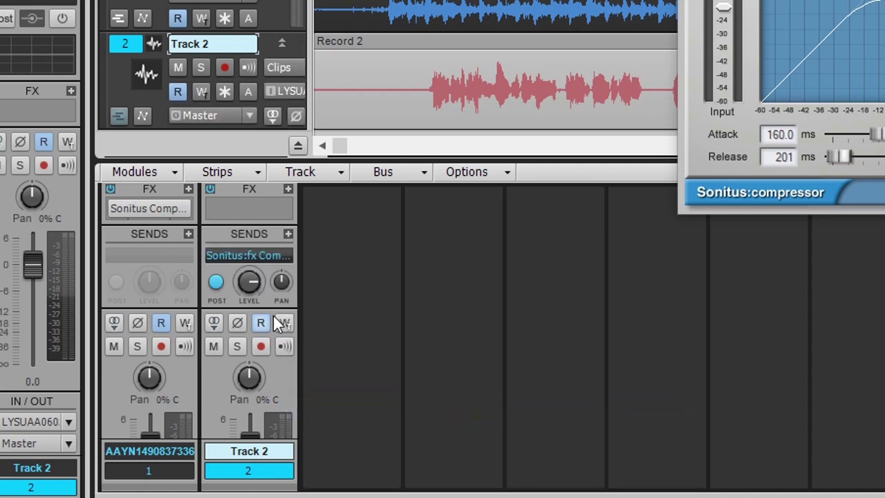
mouse_move(250, 282)
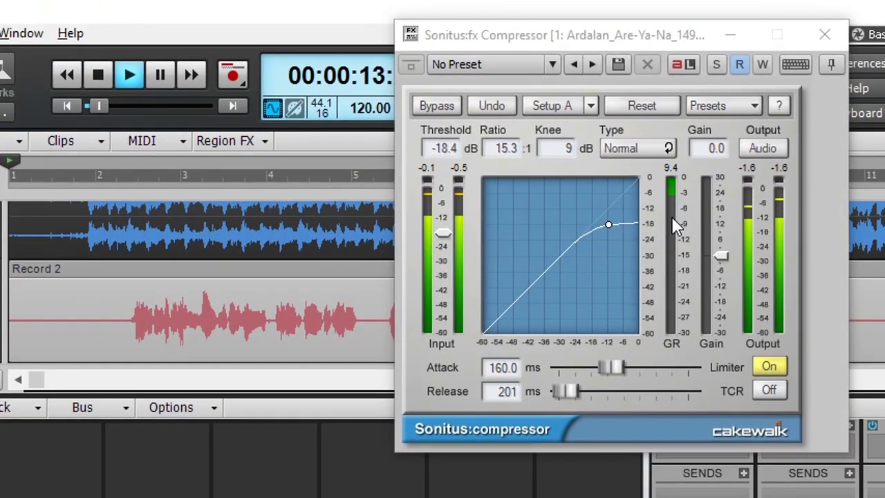
key(space)
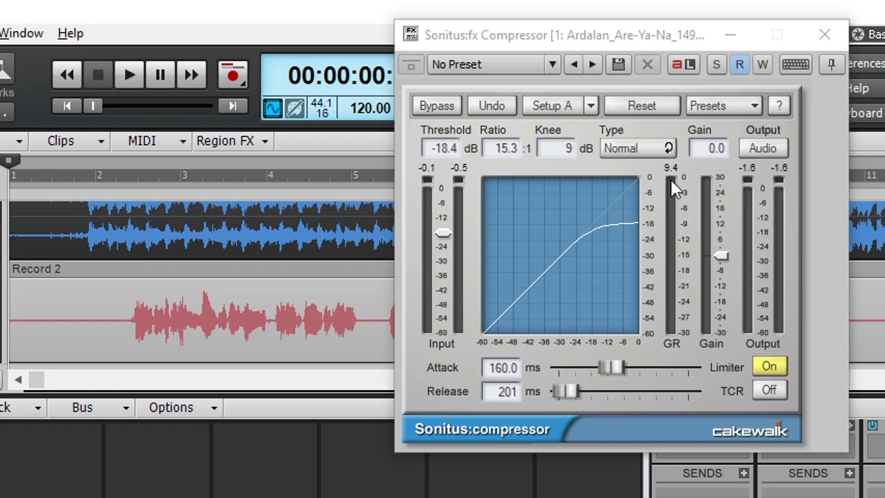
While playing, set Sonitus threshold -33.3 dB, attack 193.7 ms and release 438 ms, then stop.
drag(446, 241, 433, 322)
click(443, 256)
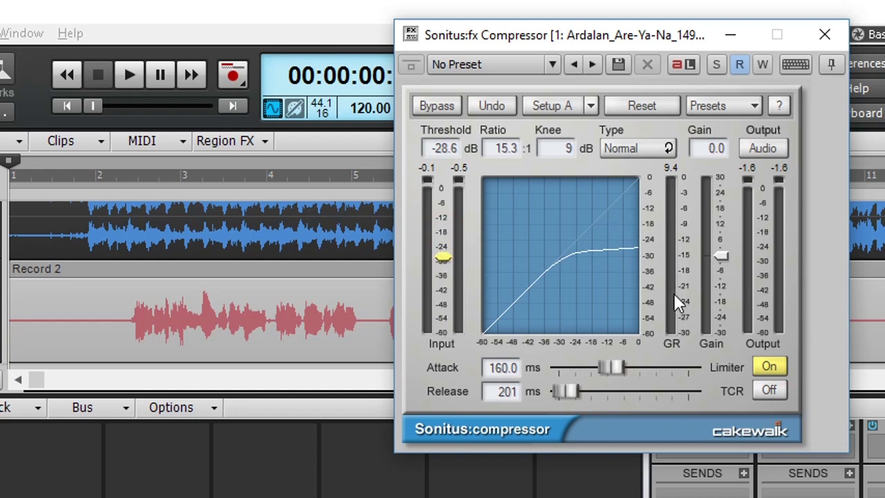
click(131, 76)
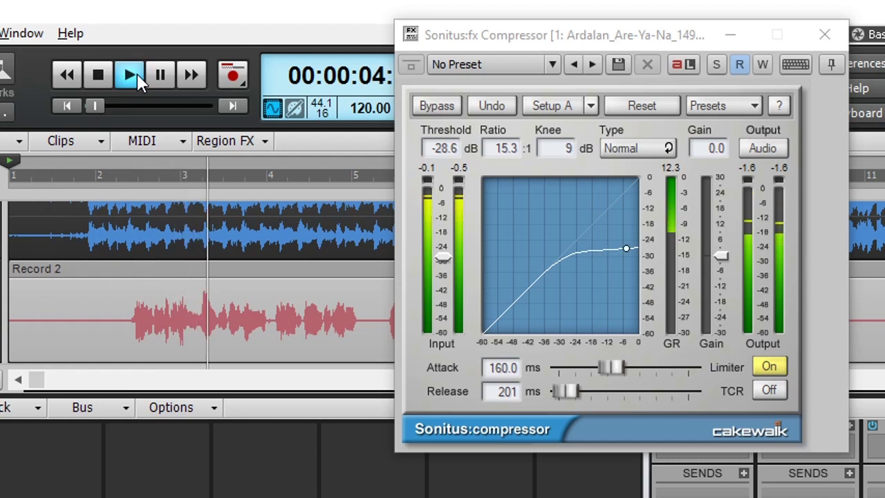
drag(443, 258, 446, 304)
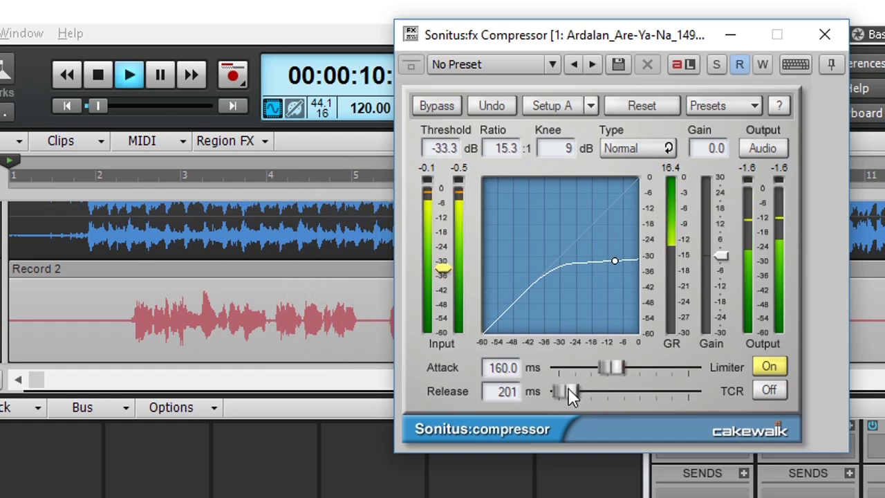
mouse_move(569, 390)
mouse_down()
mouse_move(726, 406)
mouse_move(573, 391)
mouse_up()
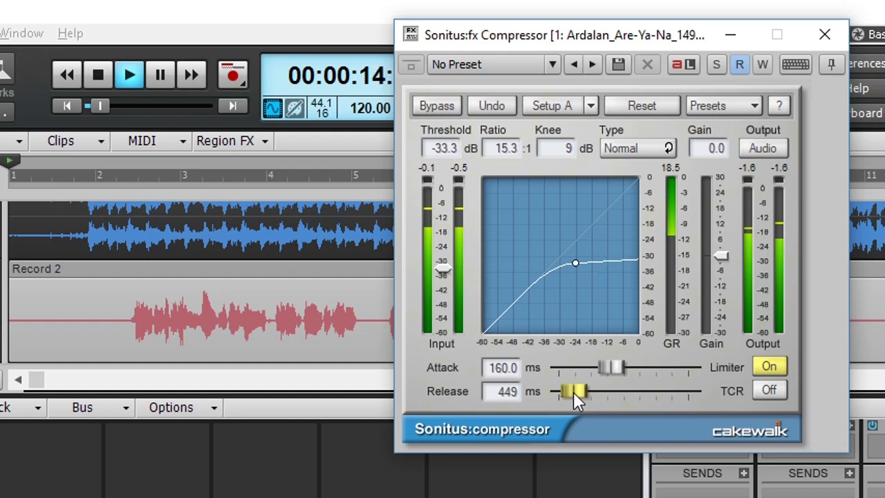
drag(615, 367, 782, 386)
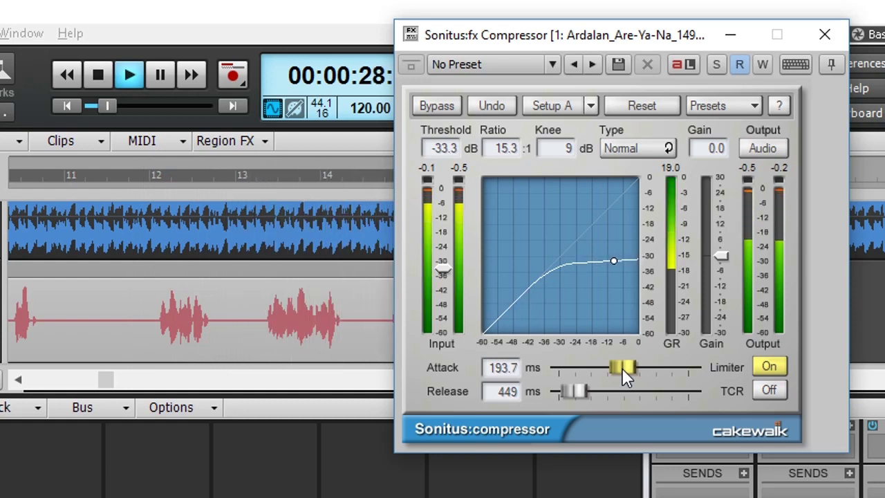
drag(573, 392, 563, 393)
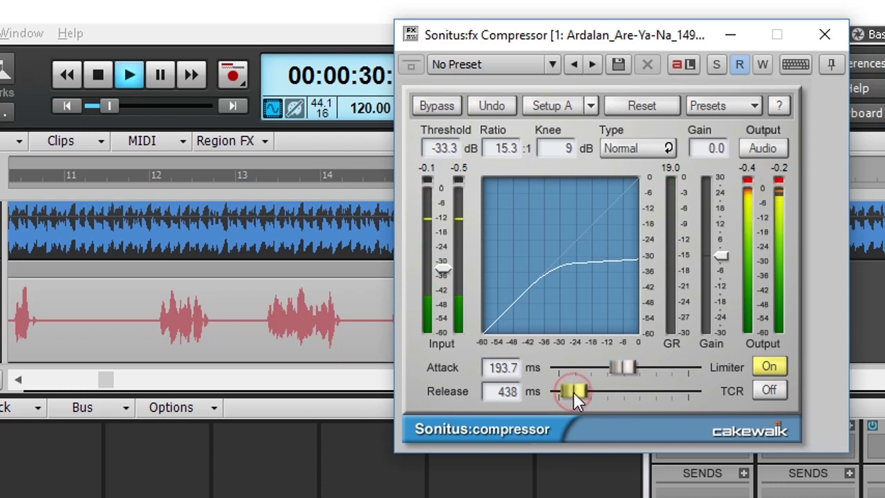
key(space)
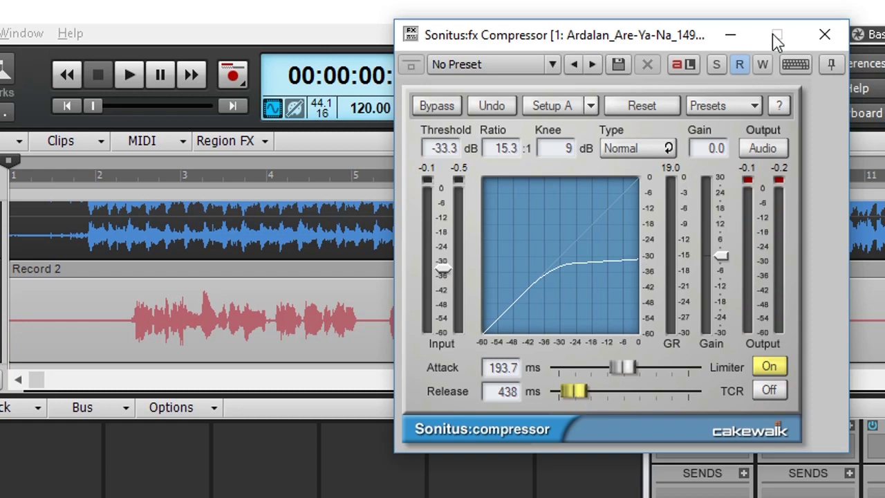
Close and delete the Sonitus Compressor, then drag MCompressor into track 1's FX bin.
click(824, 35)
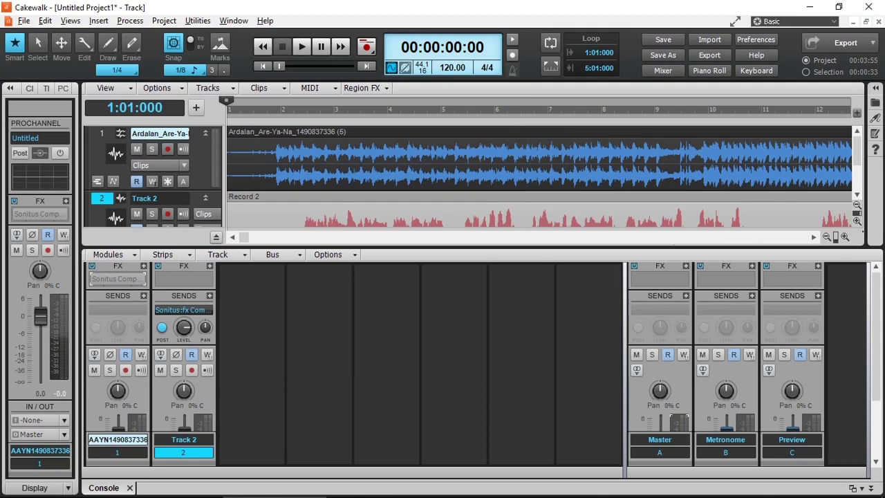
right_click(140, 279)
click(127, 296)
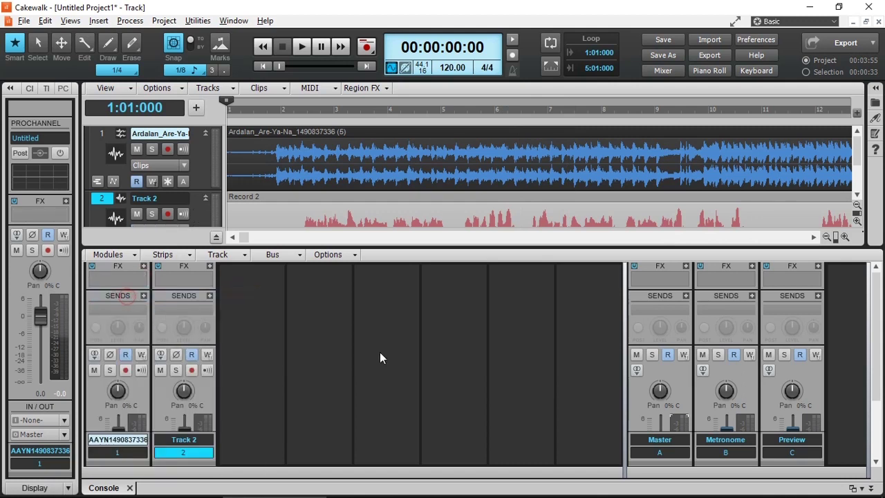
click(877, 91)
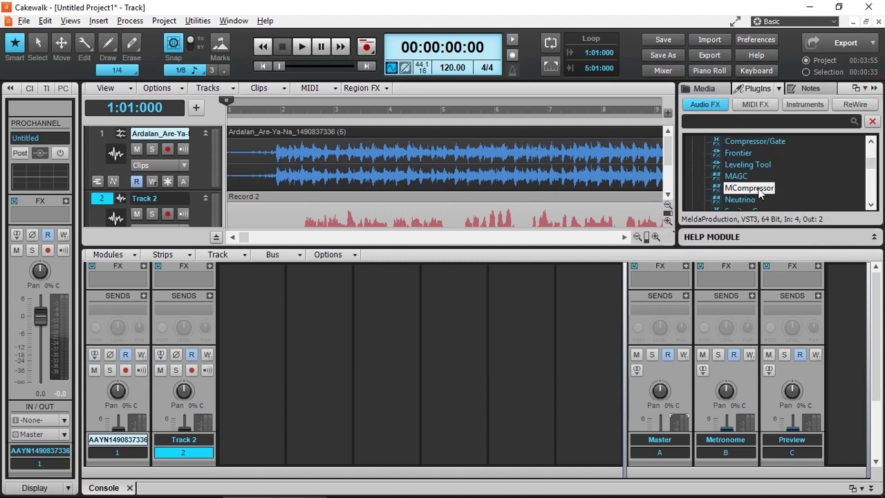
drag(761, 193, 123, 283)
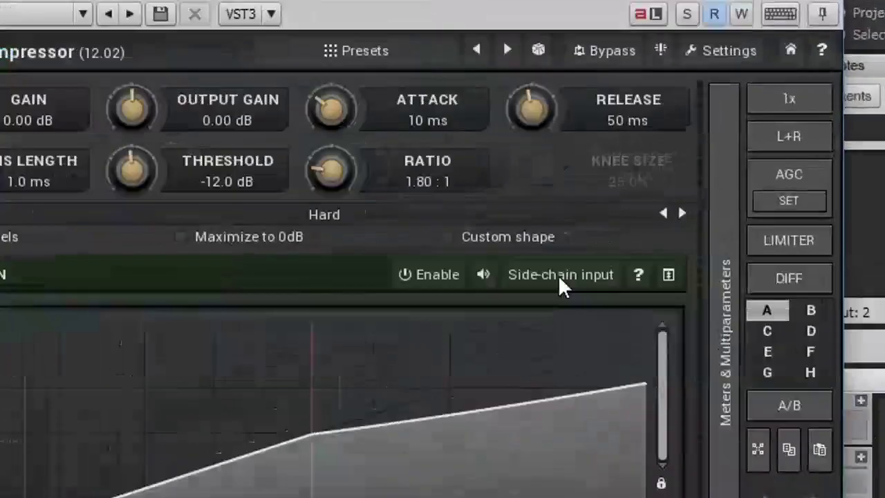
Enable MCompressor's side-chain, route a Track 2 send to MCompressor (Input 2), and raise ratio to 4.63:1.
click(658, 199)
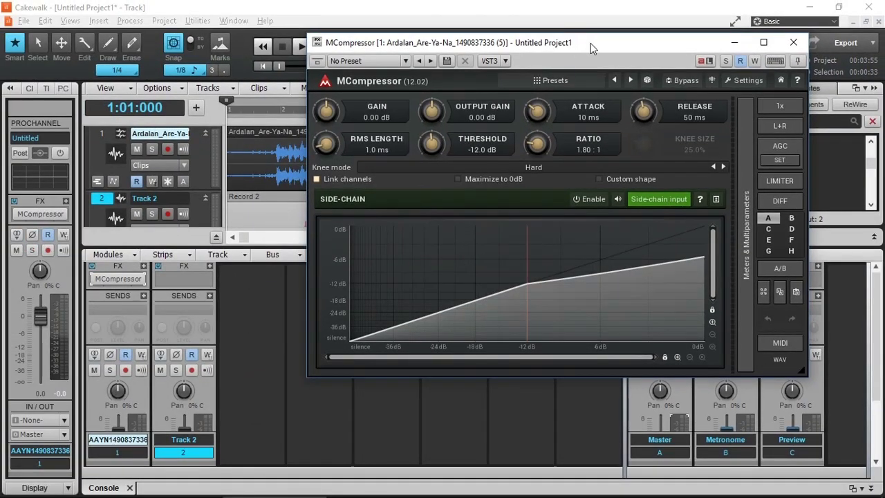
drag(590, 43, 615, 46)
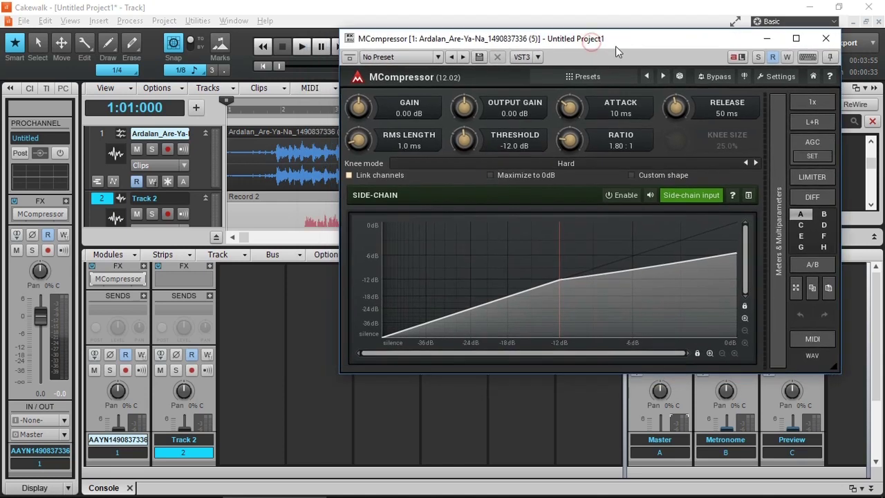
click(210, 295)
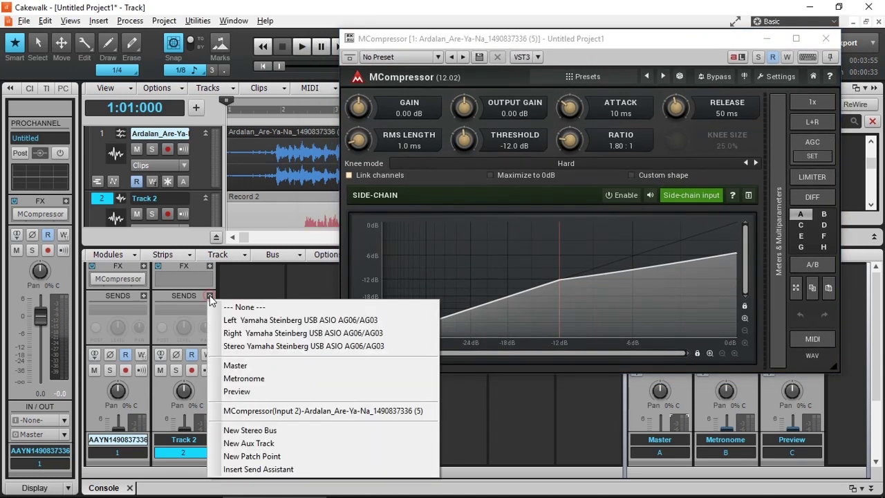
click(307, 413)
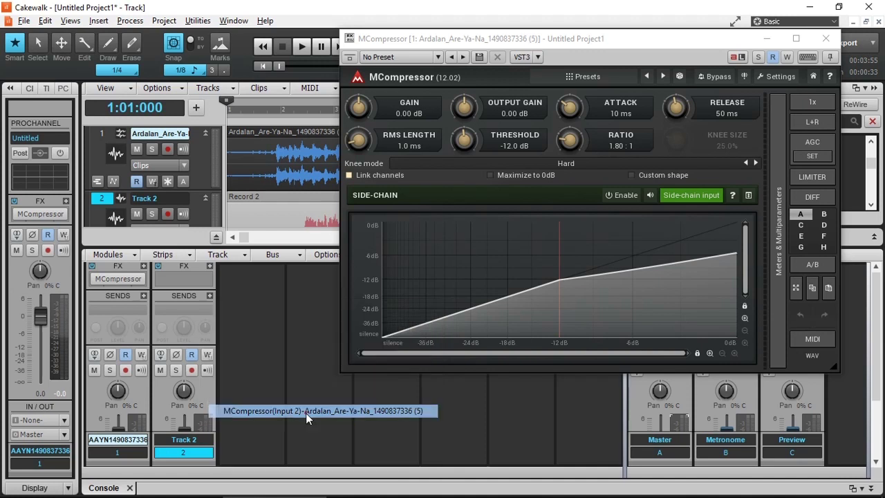
scroll(569, 140, up, 5)
scroll(449, 178, up, 6)
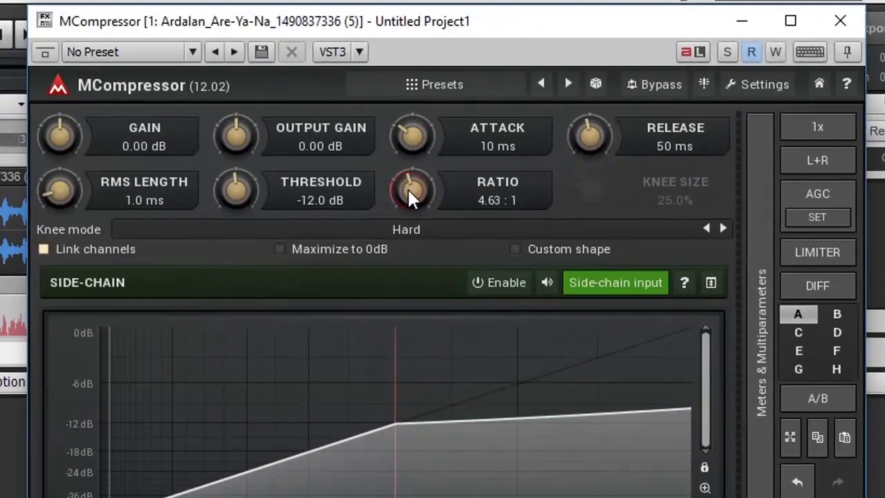
Set MCompressor's ratio to 5.04:1, lower the threshold, and show the meters panel.
drag(290, 179, 290, 181)
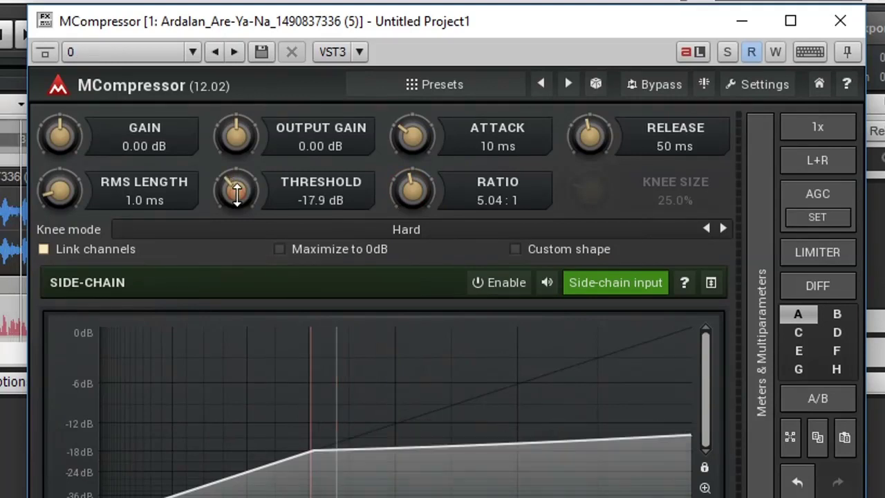
drag(238, 194, 238, 193)
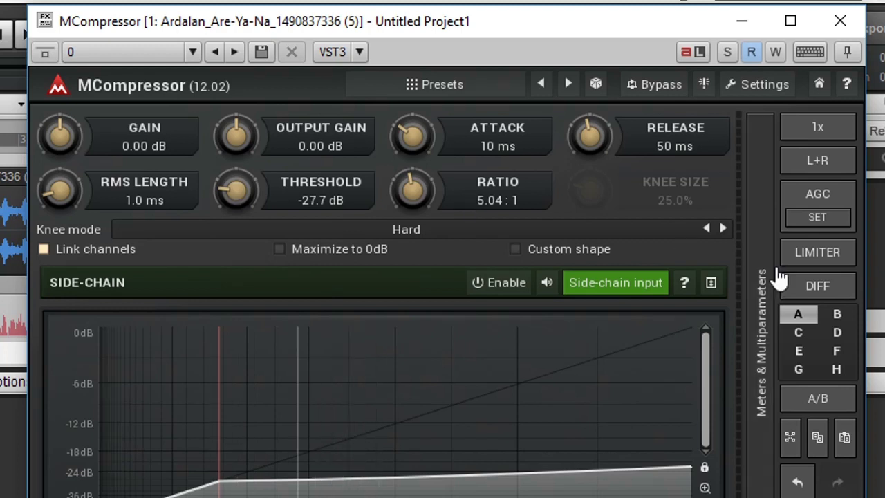
click(763, 375)
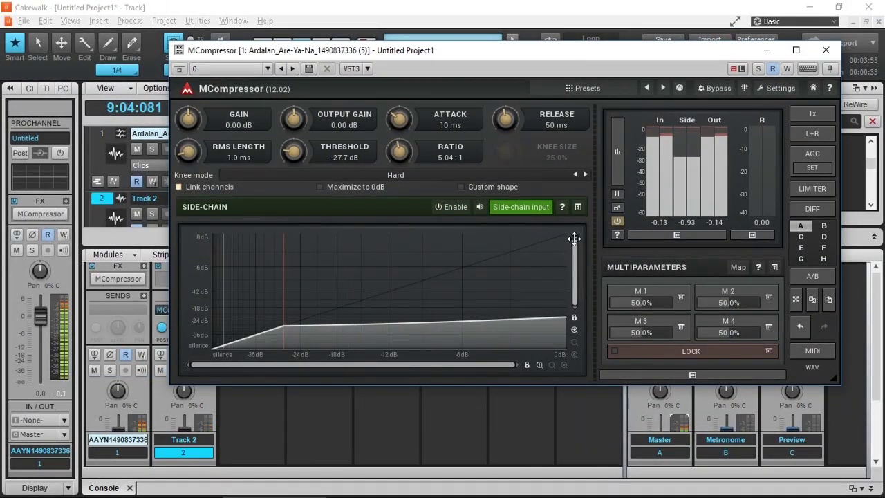
While playing, set threshold -29.5 dB, attack 313 ms and release 481 ms, then stop.
drag(292, 149, 292, 154)
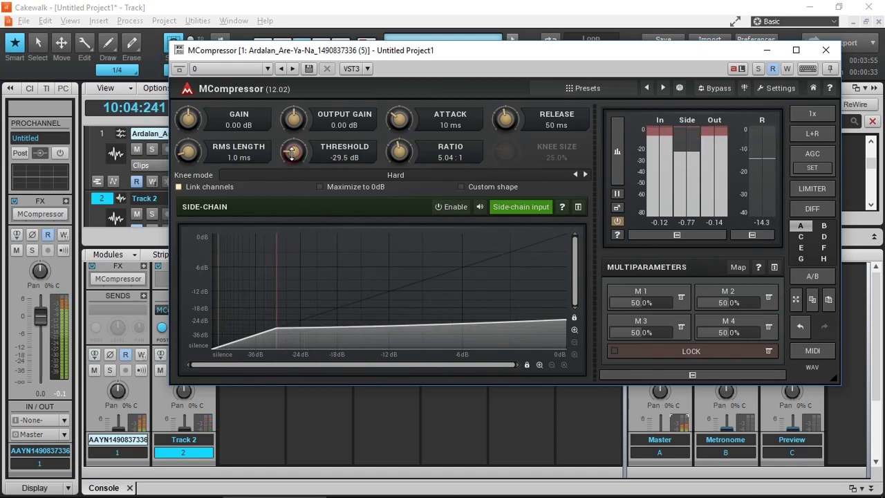
drag(399, 120, 398, 112)
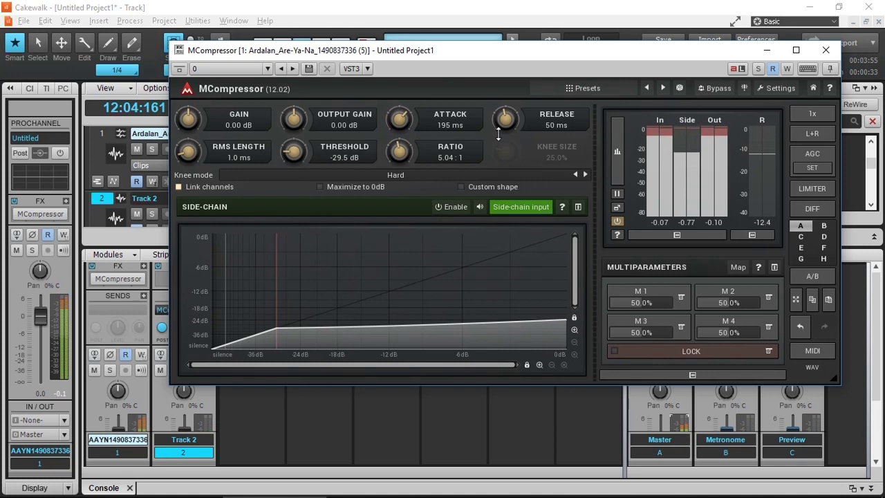
drag(504, 127, 503, 126)
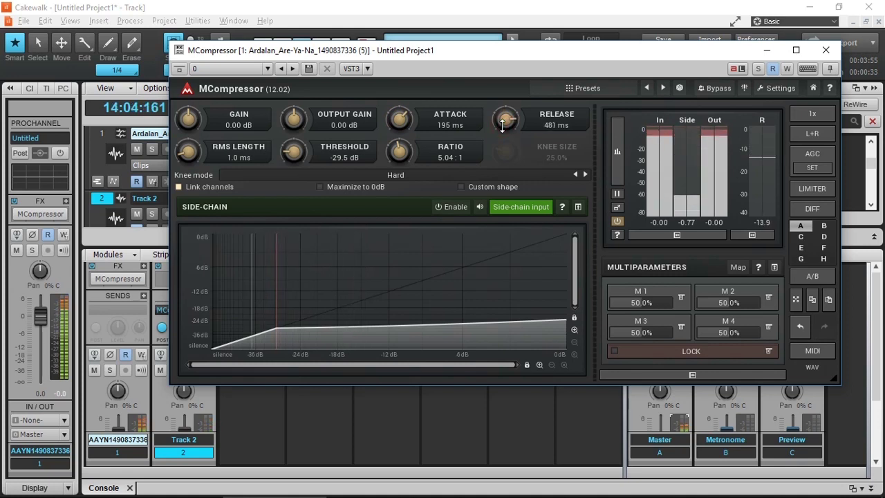
drag(400, 125, 402, 124)
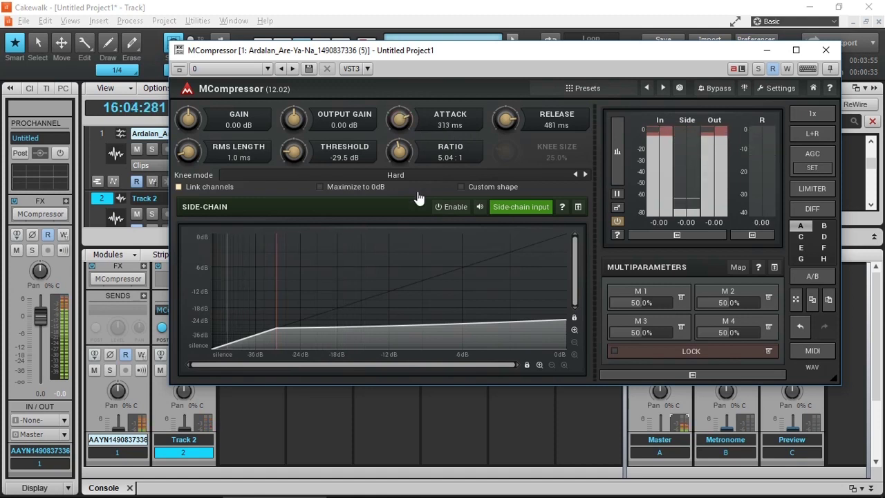
key(space)
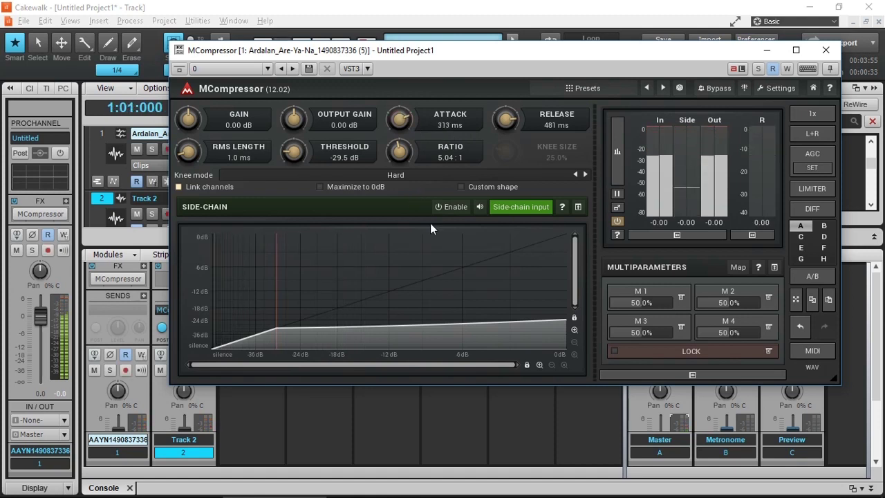